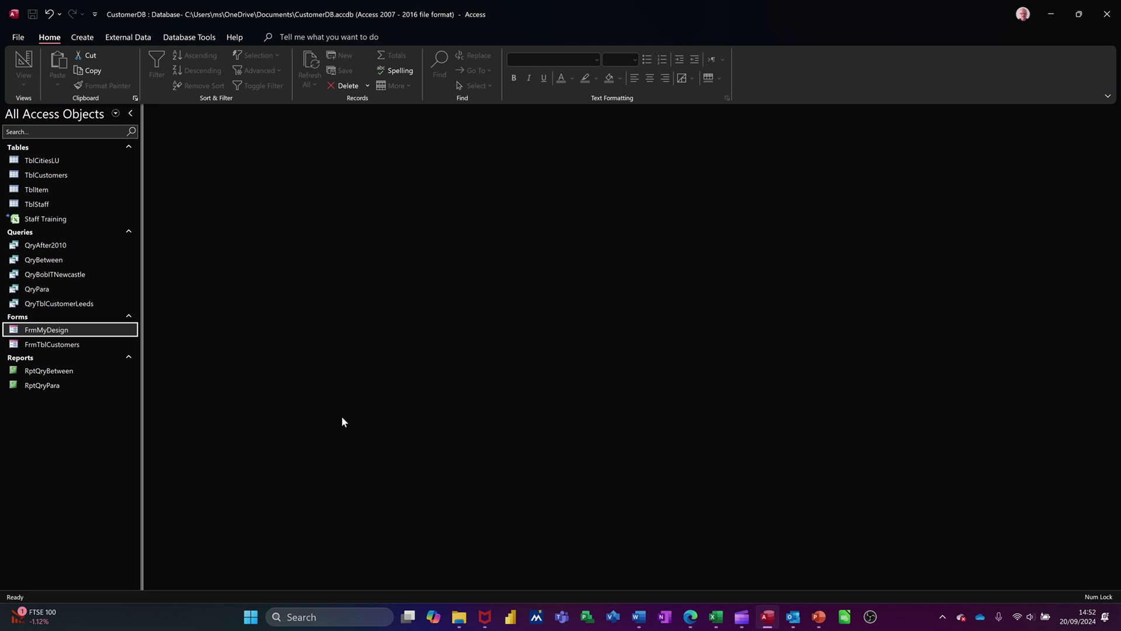
Open the FrmMyDesign form and bring up its View options to pick Design View.
{"action": "double_click", "coordinate": [56, 330]}
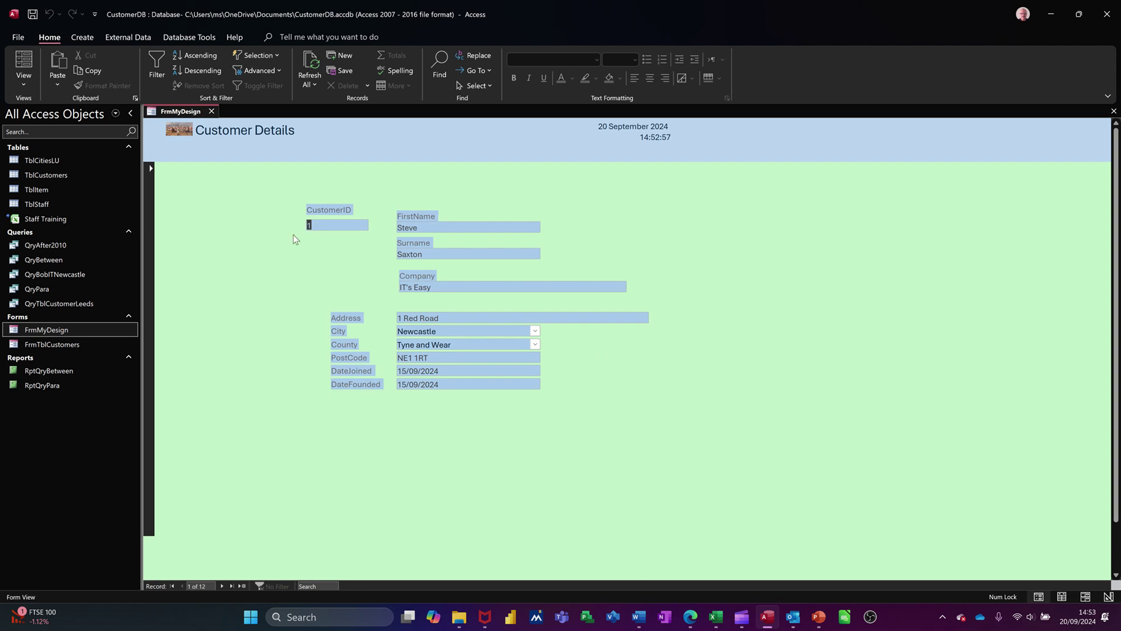
{"action": "left_click", "coordinate": [22, 84]}
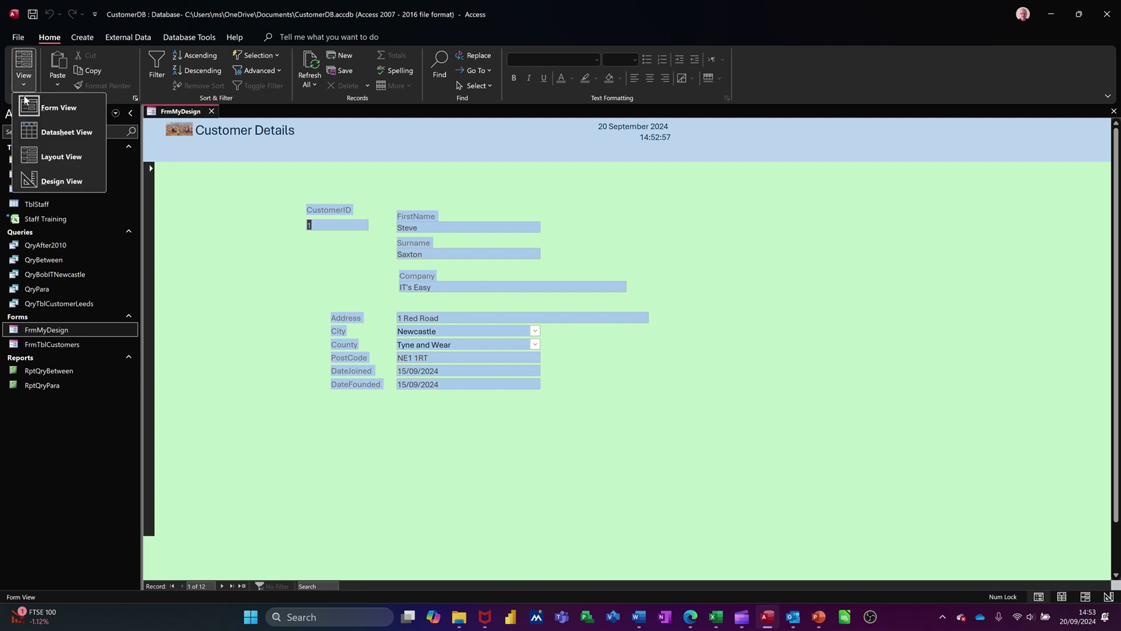
{"action": "left_click", "coordinate": [43, 180]}
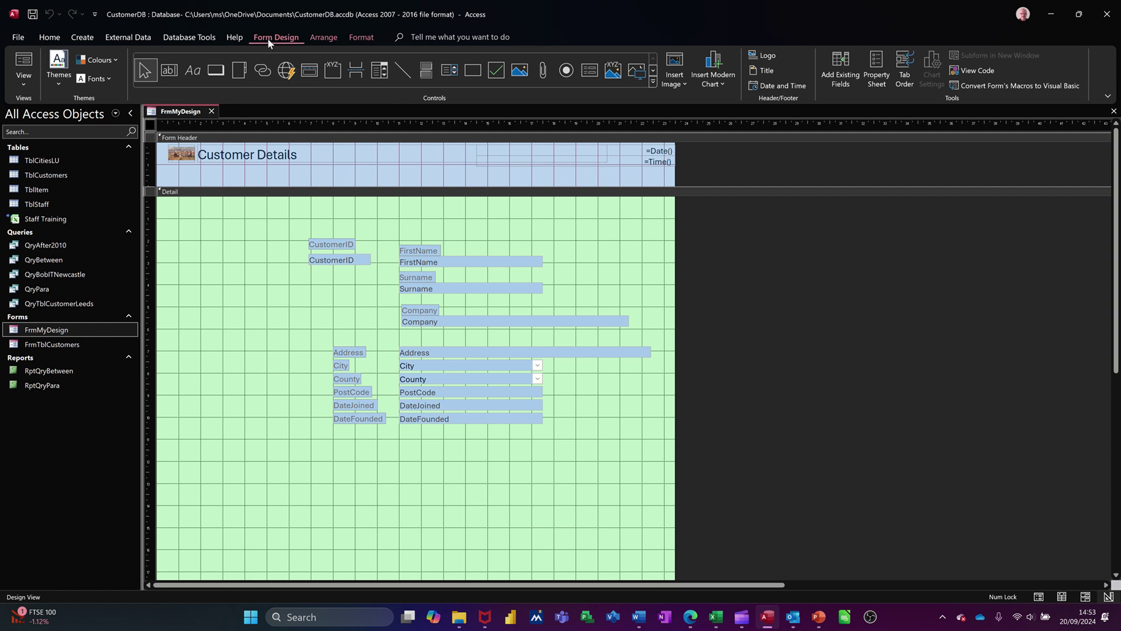
{"action": "left_click", "coordinate": [374, 71]}
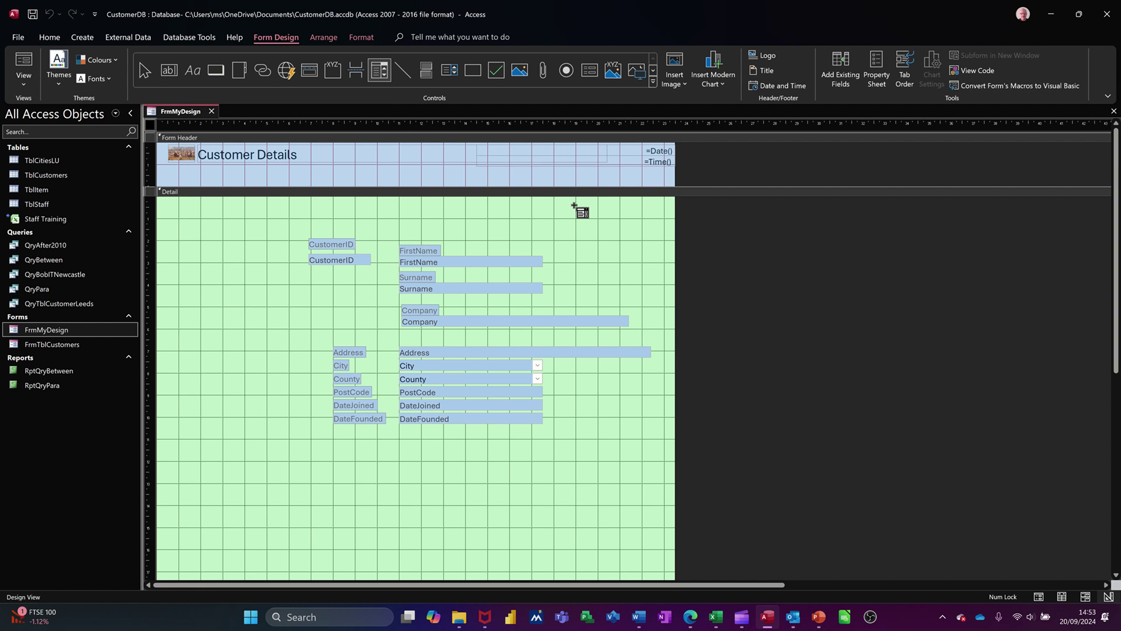
{"action": "left_click_drag", "start_coordinate": [573, 204], "coordinate": [662, 225]}
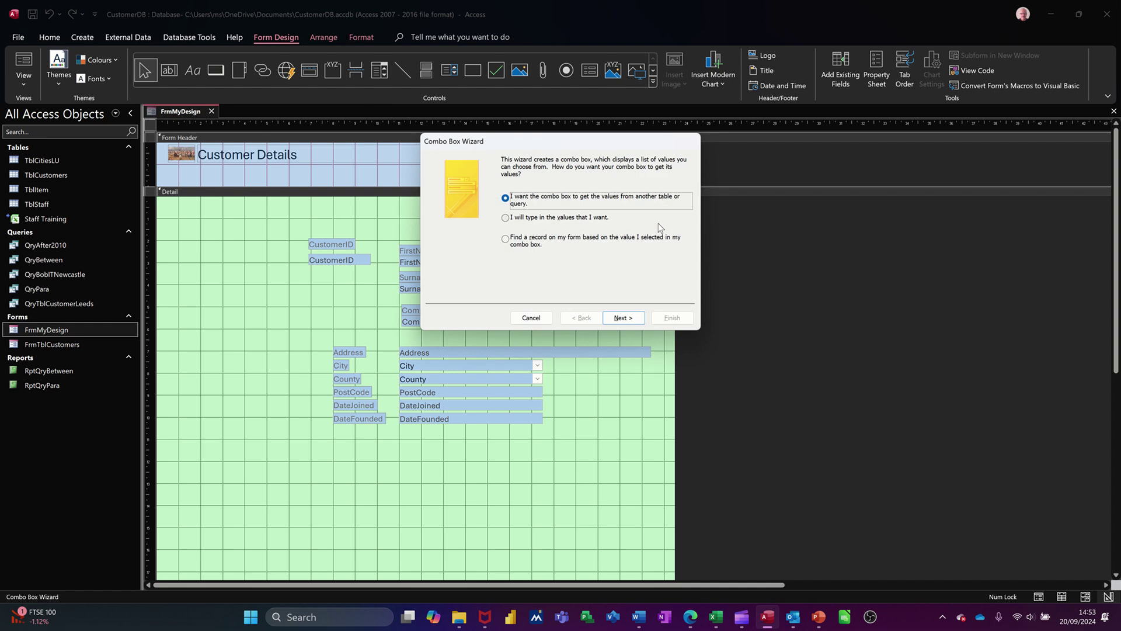
{"action": "left_click", "coordinate": [531, 318]}
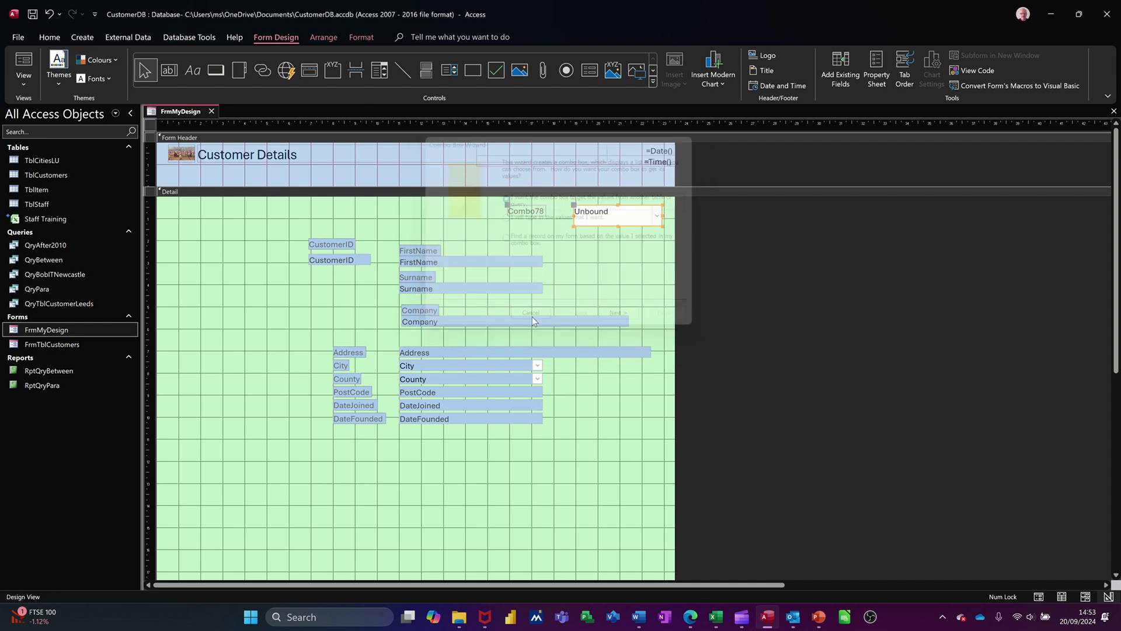
{"action": "key", "text": "Delete"}
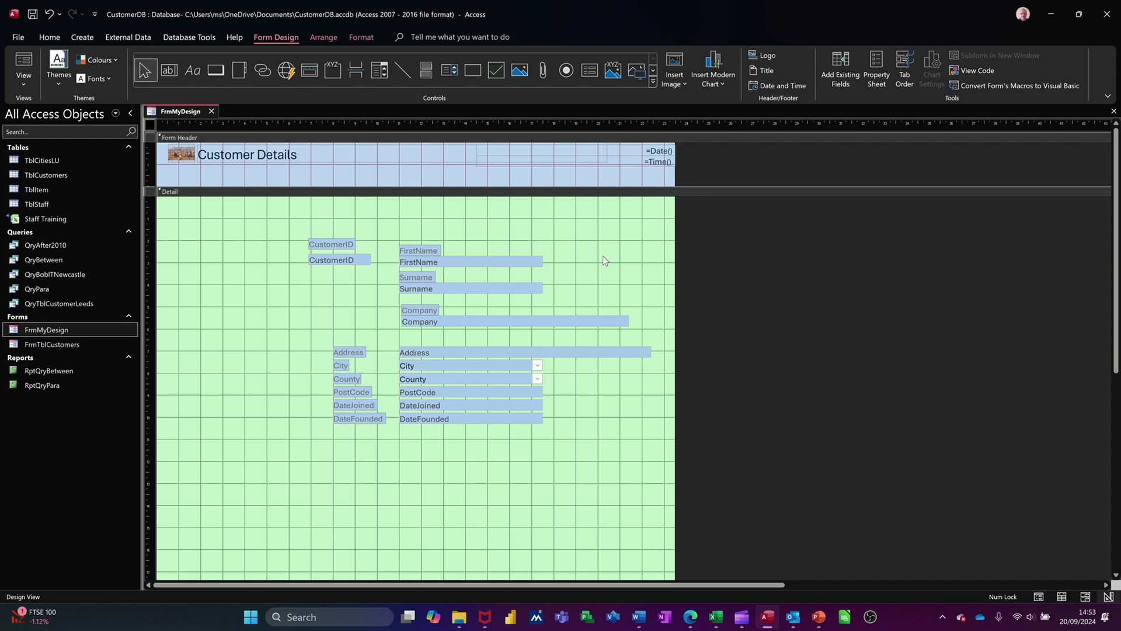
Browse the full Controls gallery, then pick the Combo Box tool.
{"action": "left_click", "coordinate": [653, 83]}
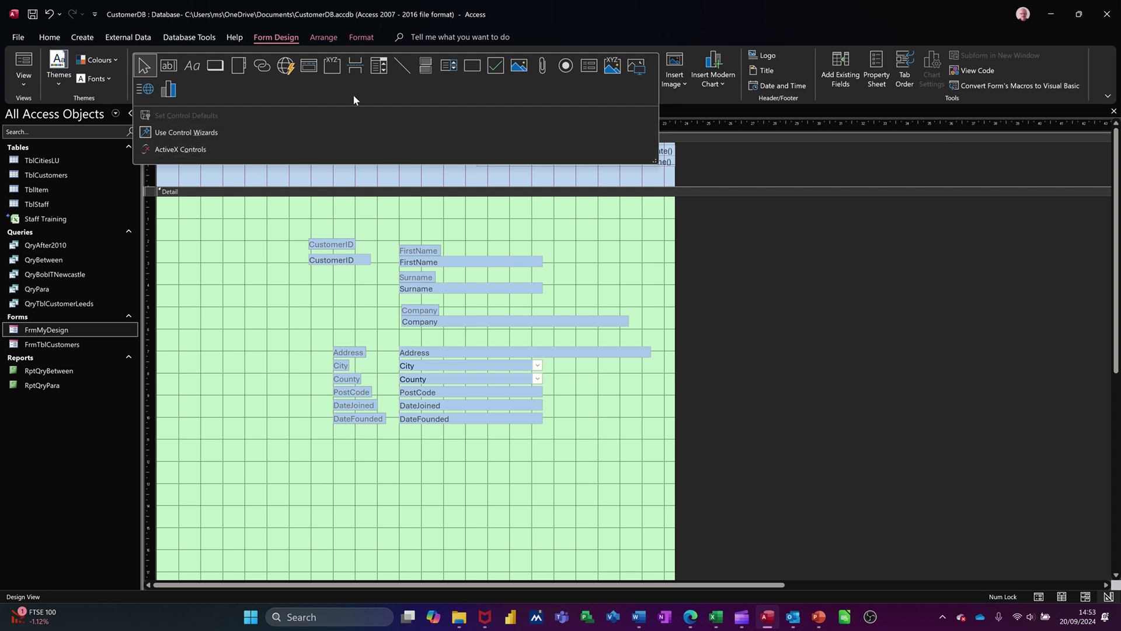
{"action": "left_click", "coordinate": [377, 68]}
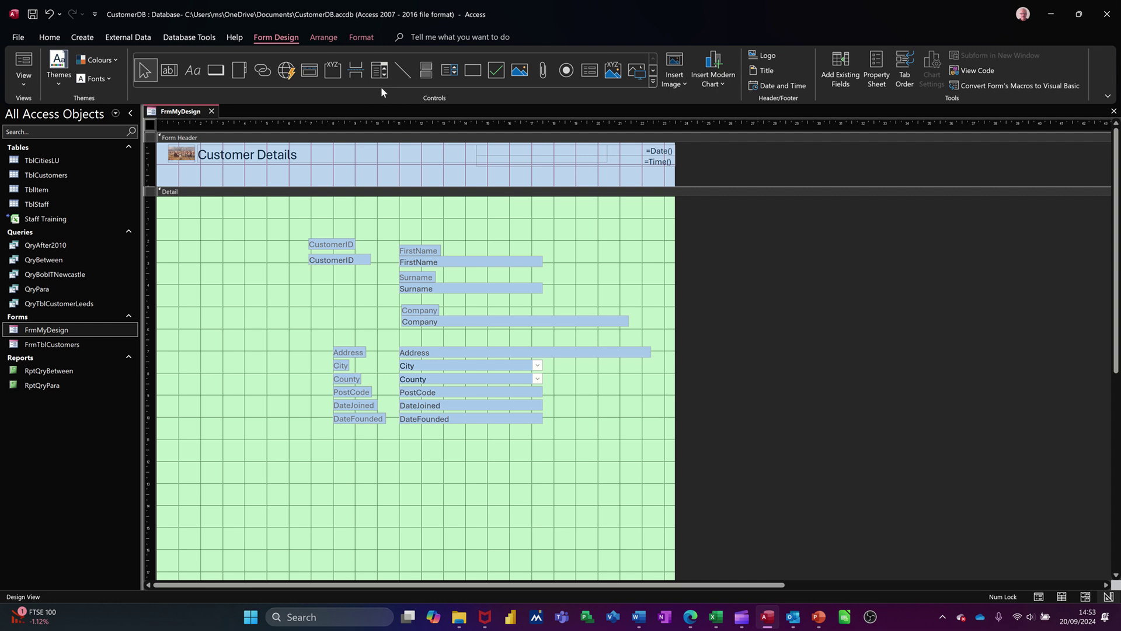
{"action": "left_click", "coordinate": [380, 79]}
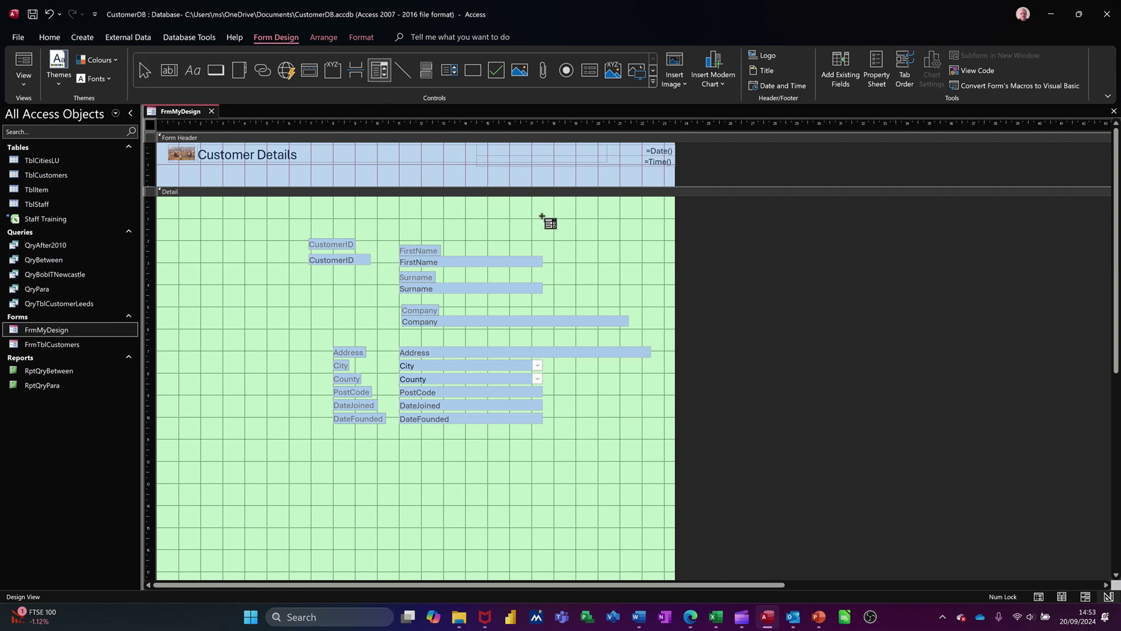
Draw a combo box at the Detail section's top right, set to find a record on the form.
{"action": "left_click_drag", "start_coordinate": [563, 213], "coordinate": [666, 231]}
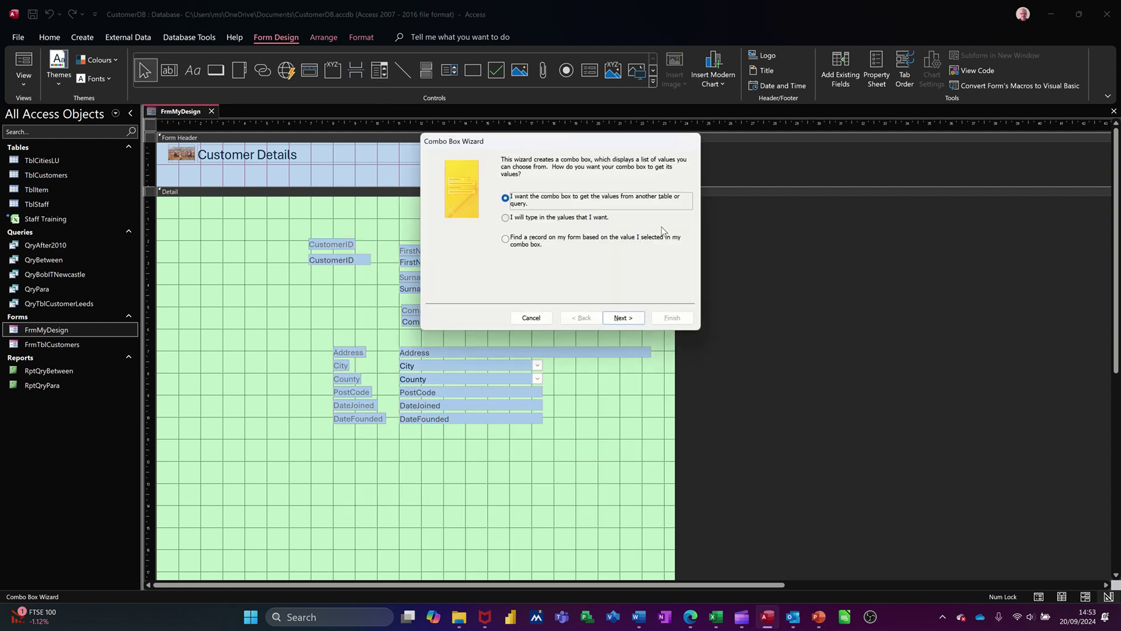
{"action": "left_click_drag", "start_coordinate": [573, 139], "coordinate": [707, 135]}
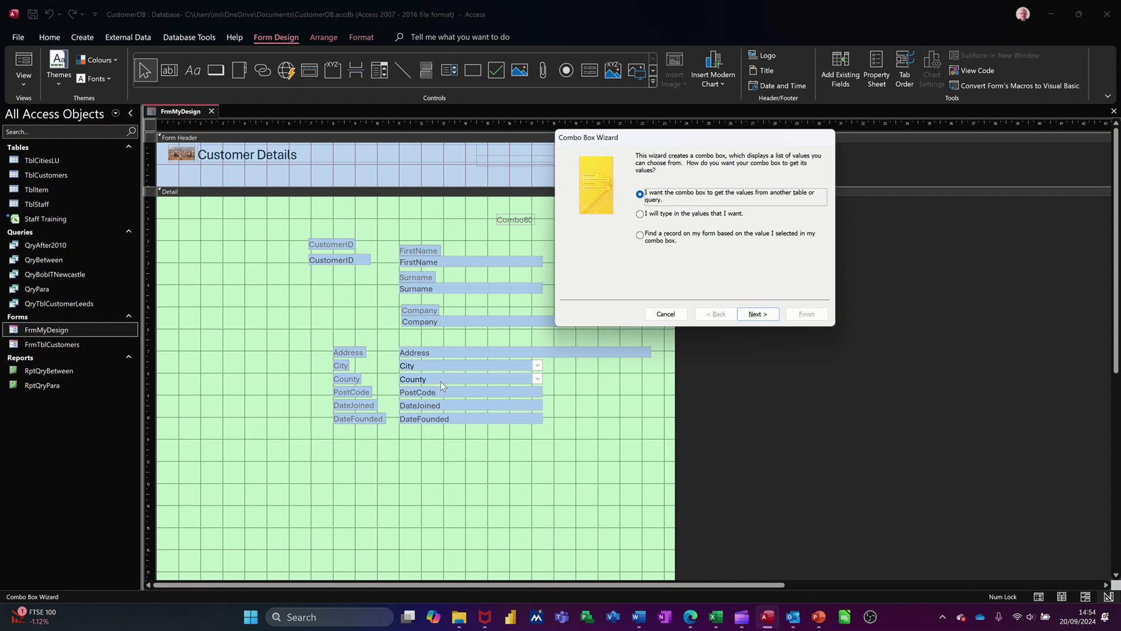
{"action": "left_click", "coordinate": [676, 217]}
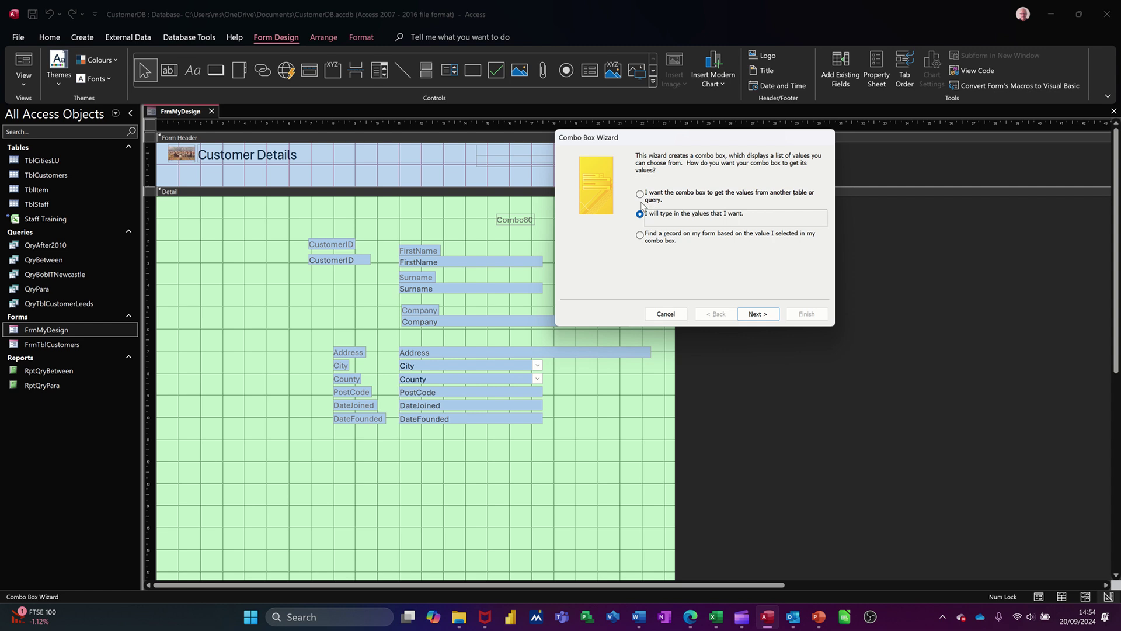
{"action": "left_click", "coordinate": [640, 236]}
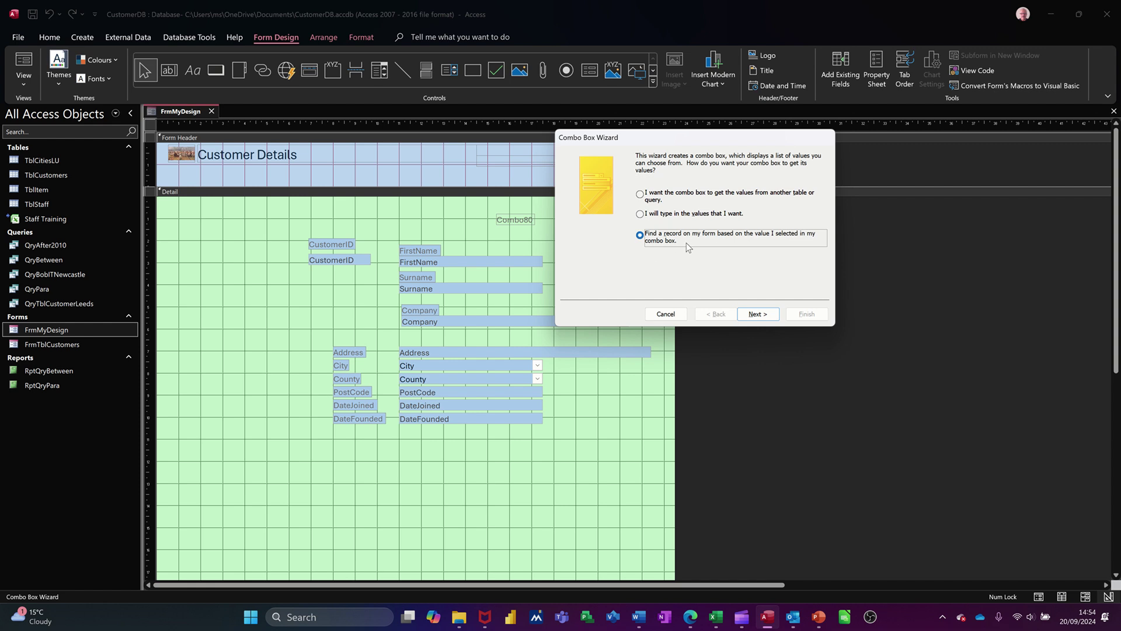
Add FirstName, Surname and Company from TblCustomers as the combo box's columns.
{"action": "left_click", "coordinate": [757, 314]}
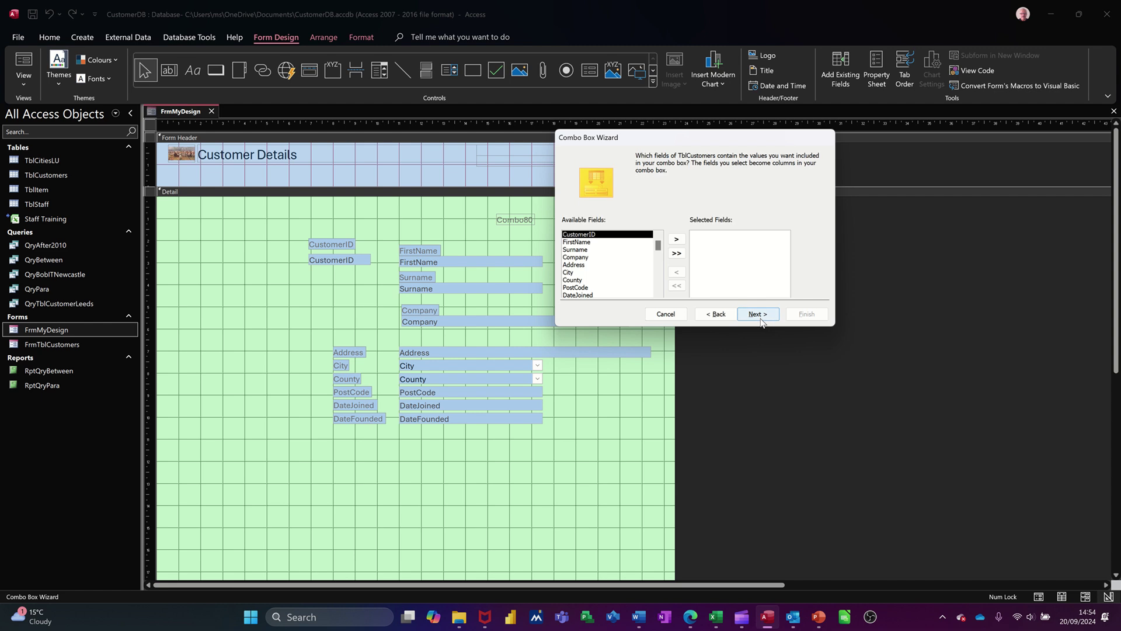
{"action": "double_click", "coordinate": [595, 244]}
{"action": "double_click", "coordinate": [595, 244]}
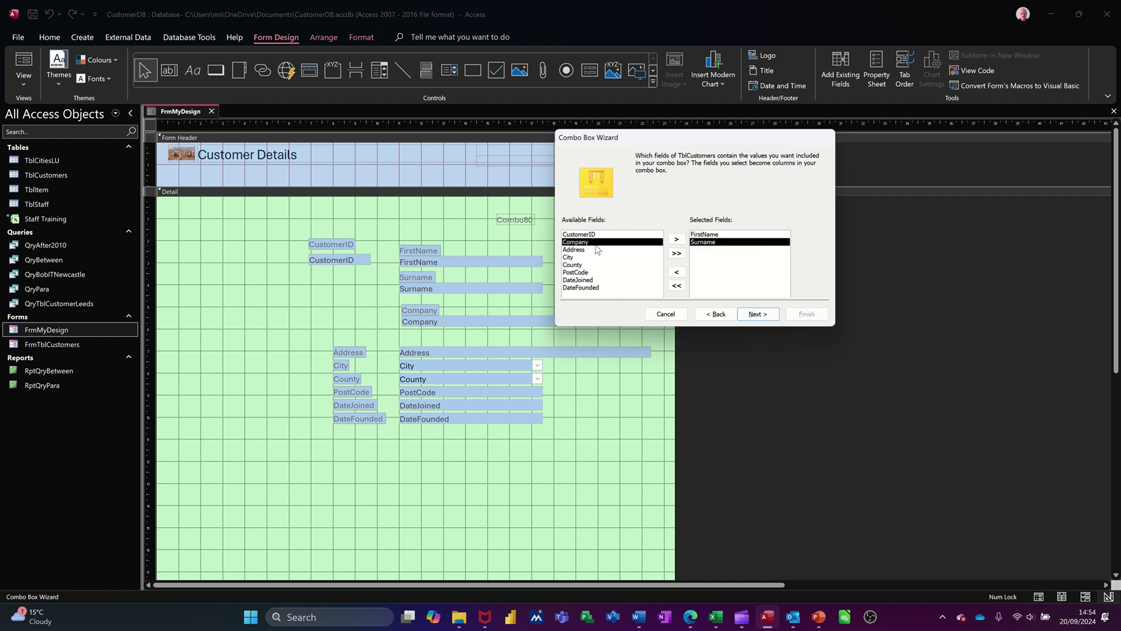
{"action": "double_click", "coordinate": [596, 244]}
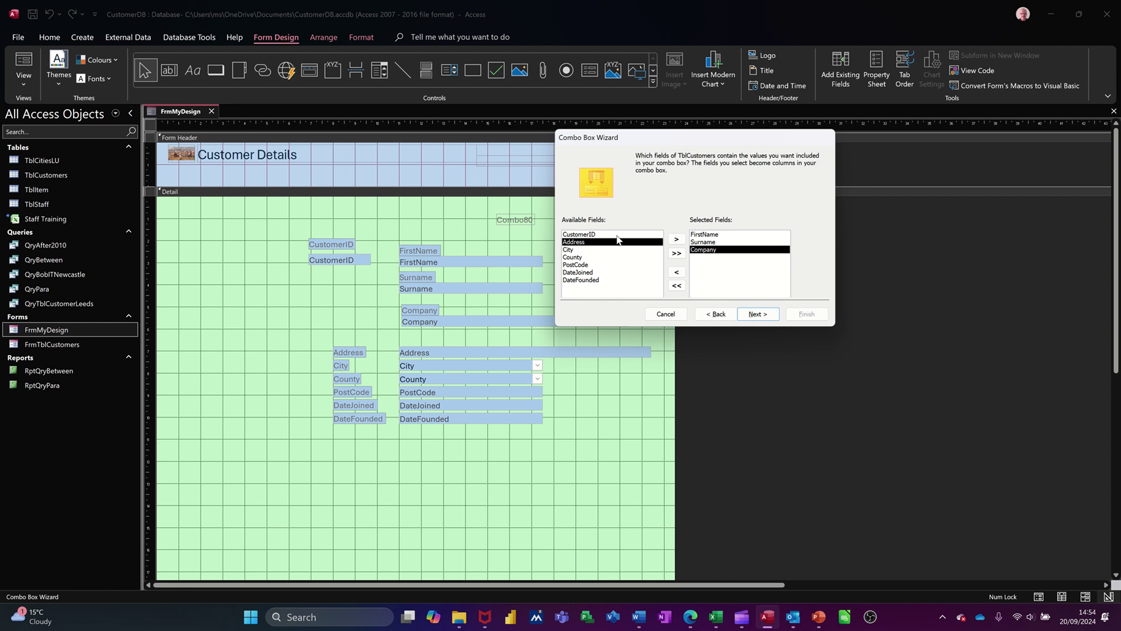
{"action": "left_click", "coordinate": [754, 316]}
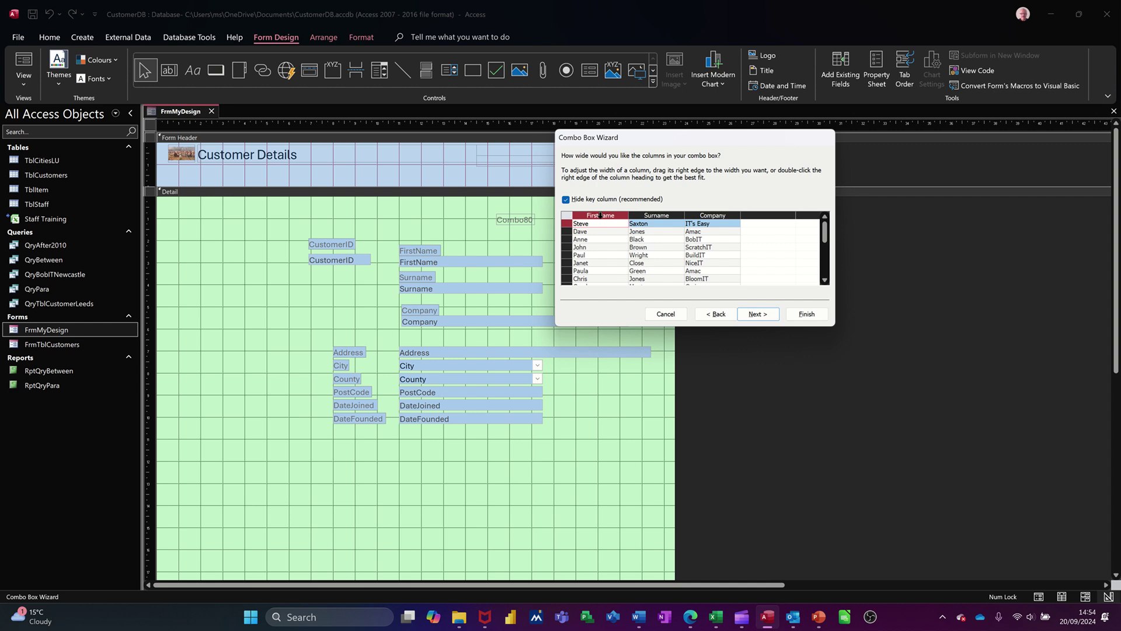
{"action": "left_click", "coordinate": [566, 199]}
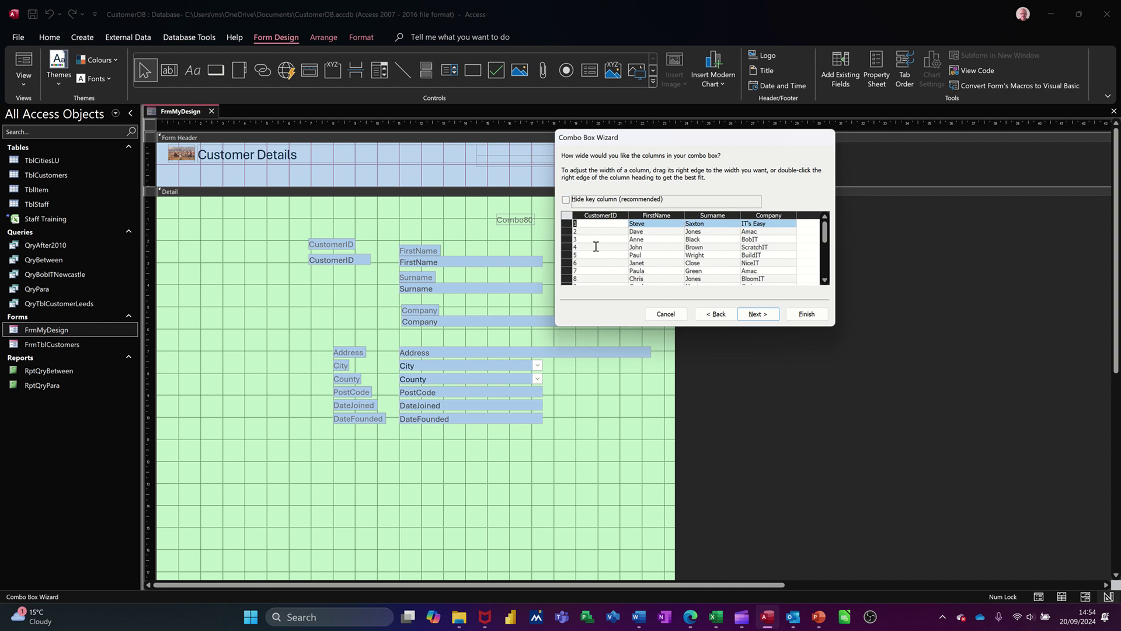
{"action": "left_click", "coordinate": [566, 200]}
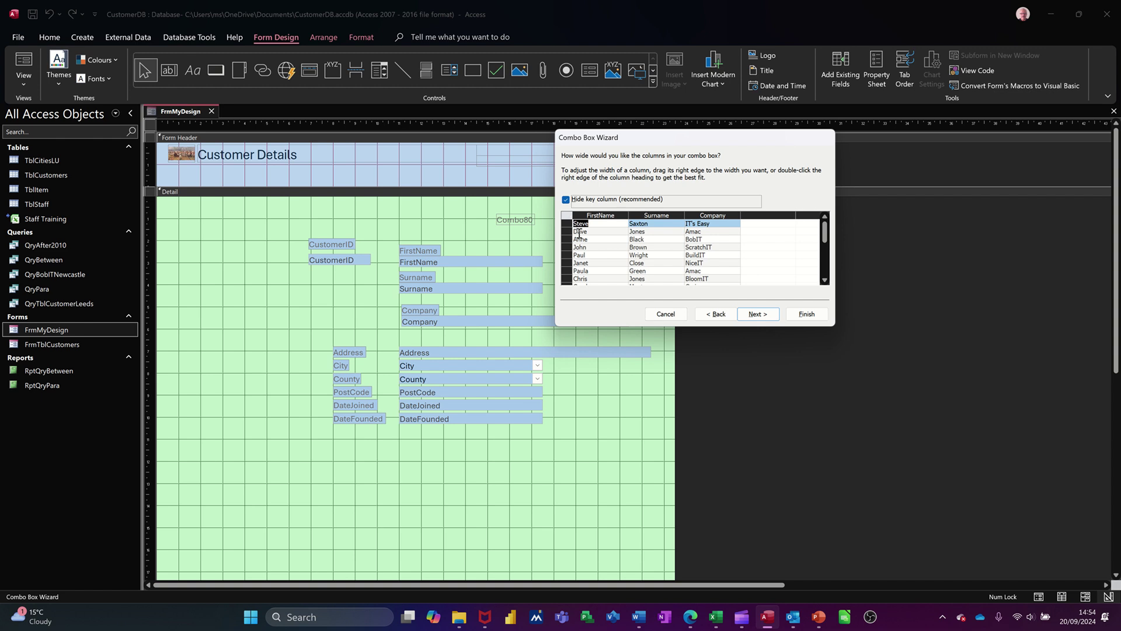
Label the combo box 'Search Record' and finish the Combo Box Wizard.
{"action": "left_click", "coordinate": [753, 315]}
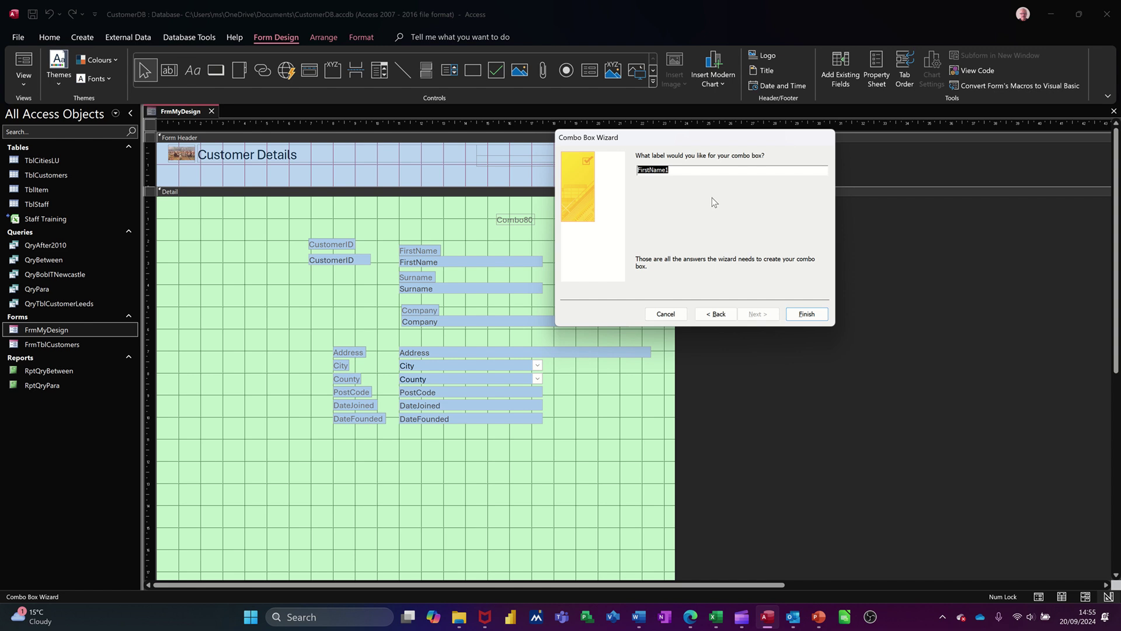
{"action": "type", "text": "Search Record"}
{"action": "left_click", "coordinate": [788, 314]}
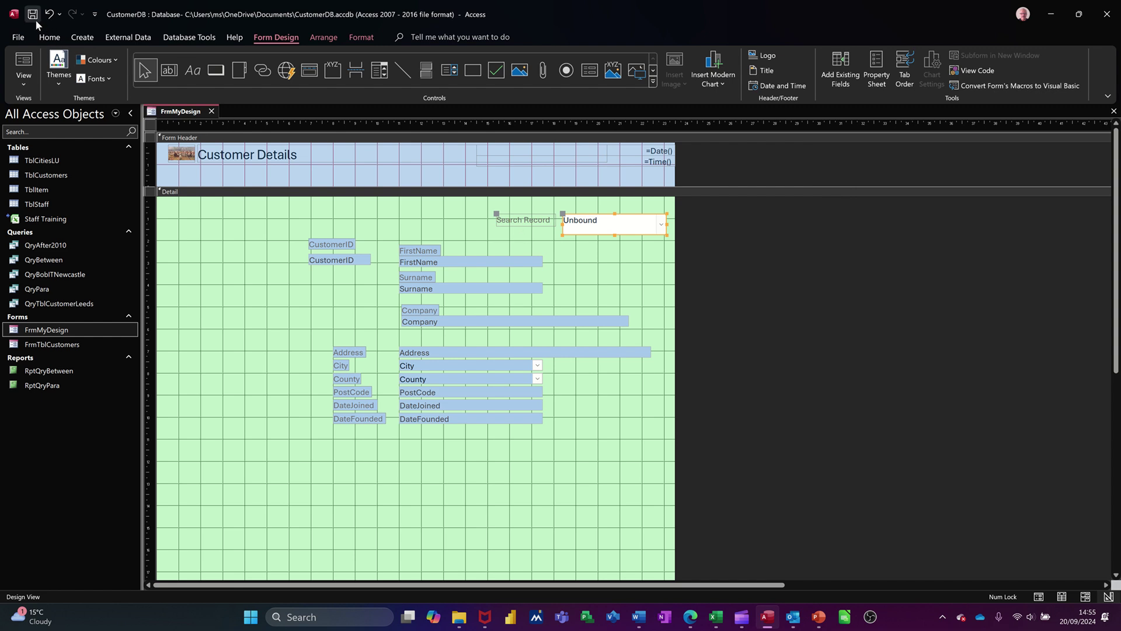
In Form View, use Search Record to jump to customer records 3, 7, 9 and 10.
{"action": "left_click", "coordinate": [34, 71]}
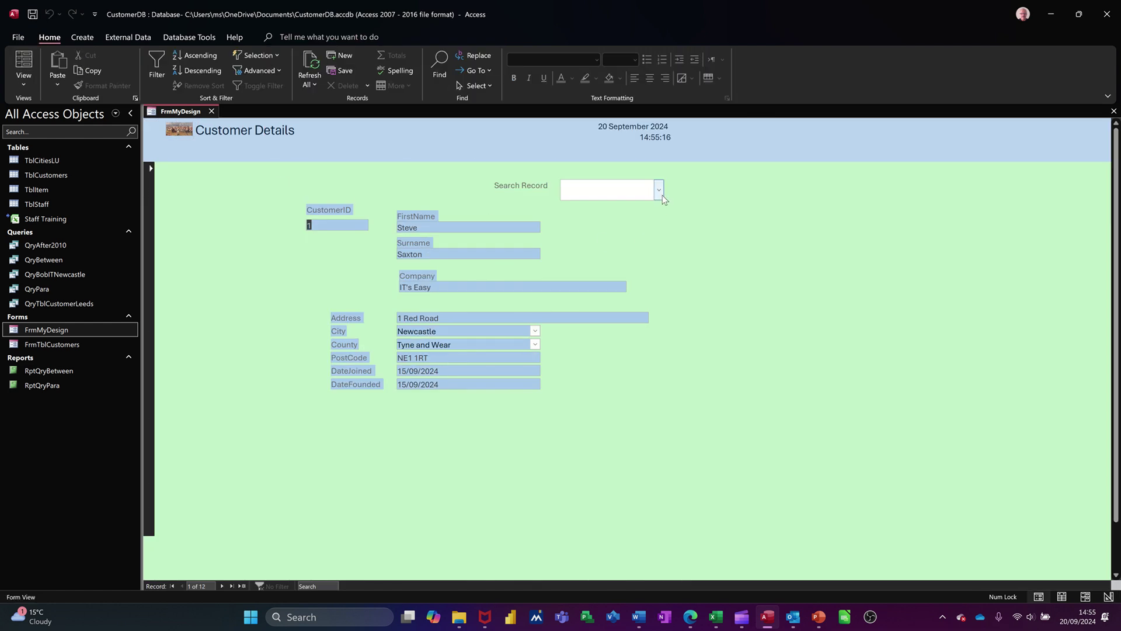
{"action": "left_click", "coordinate": [663, 196]}
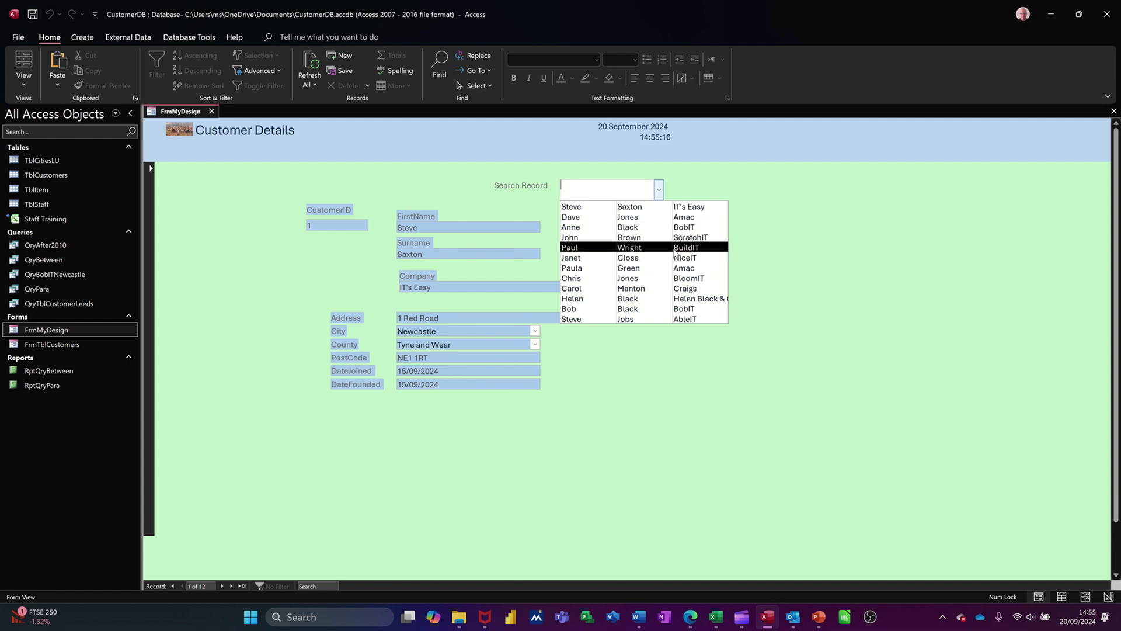
{"action": "left_click", "coordinate": [575, 227]}
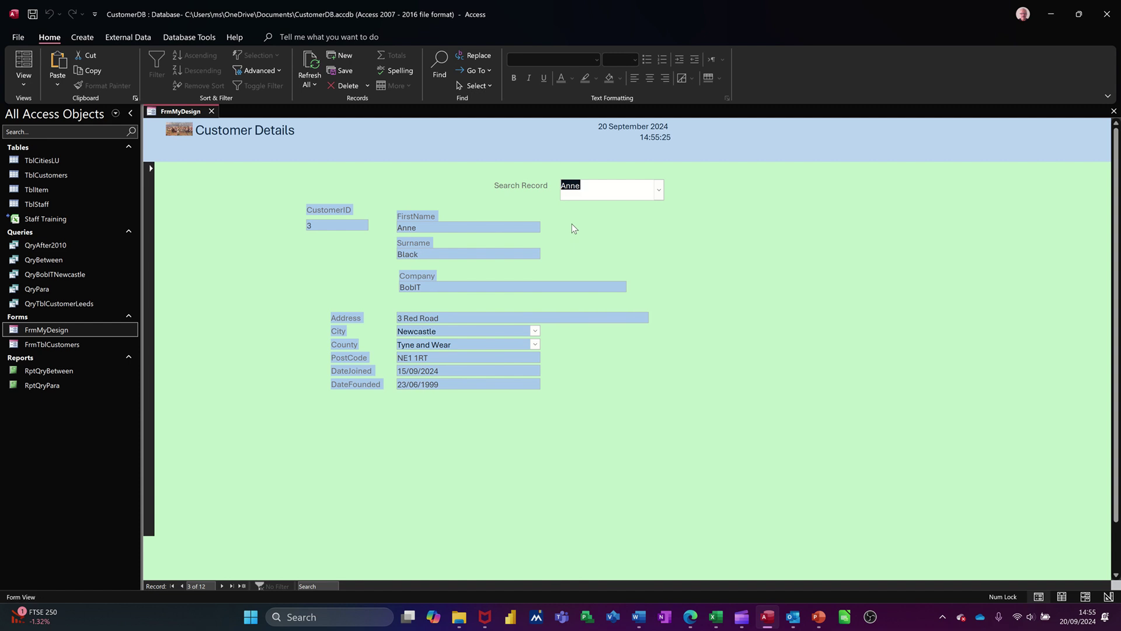
{"action": "left_click", "coordinate": [658, 196]}
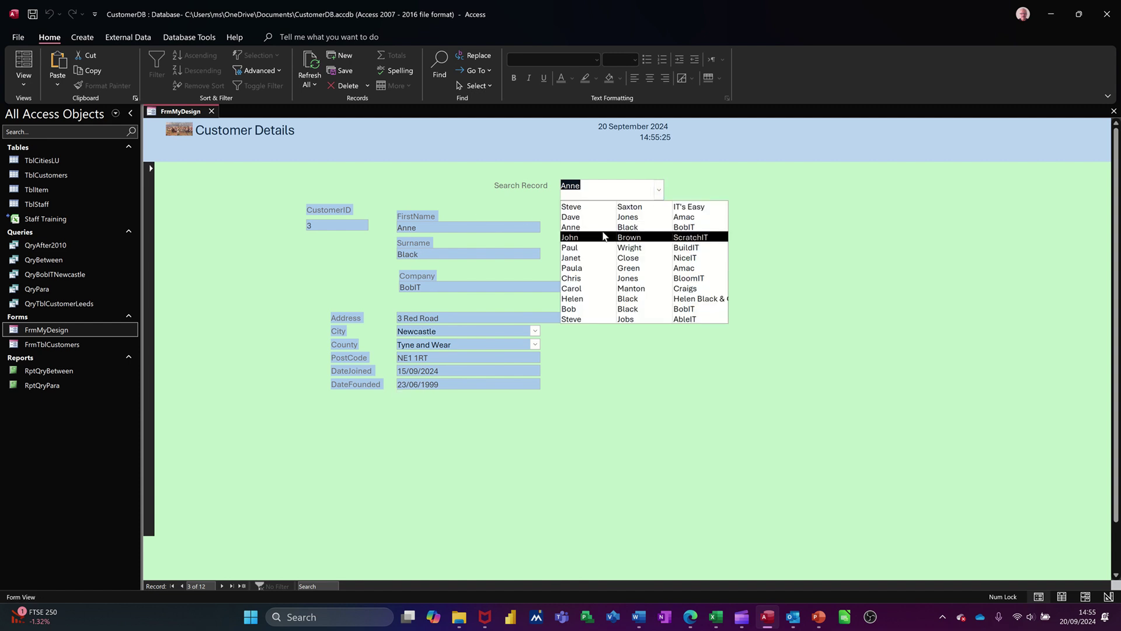
{"action": "left_click", "coordinate": [586, 268]}
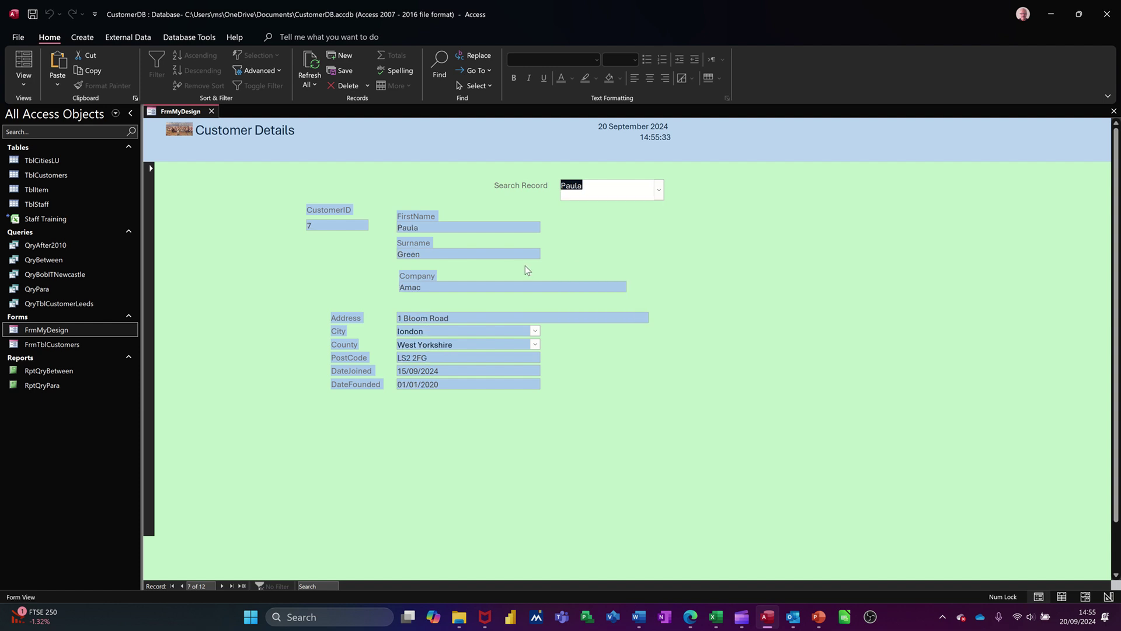
{"action": "left_click", "coordinate": [661, 188]}
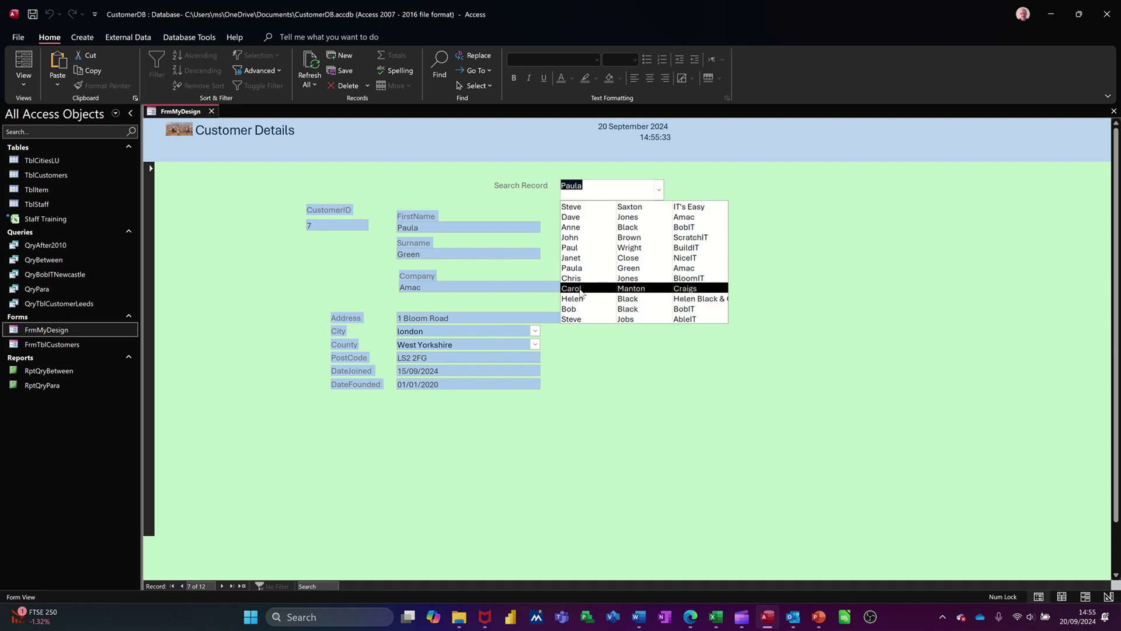
{"action": "left_click", "coordinate": [588, 289]}
{"action": "left_click", "coordinate": [660, 195]}
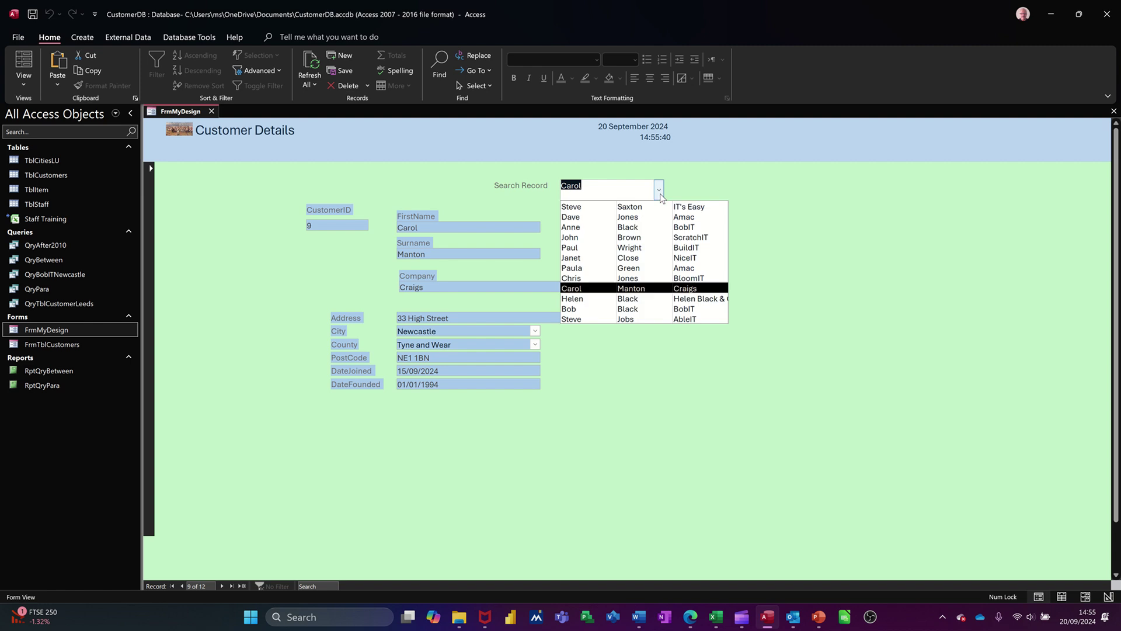
{"action": "left_click", "coordinate": [579, 299]}
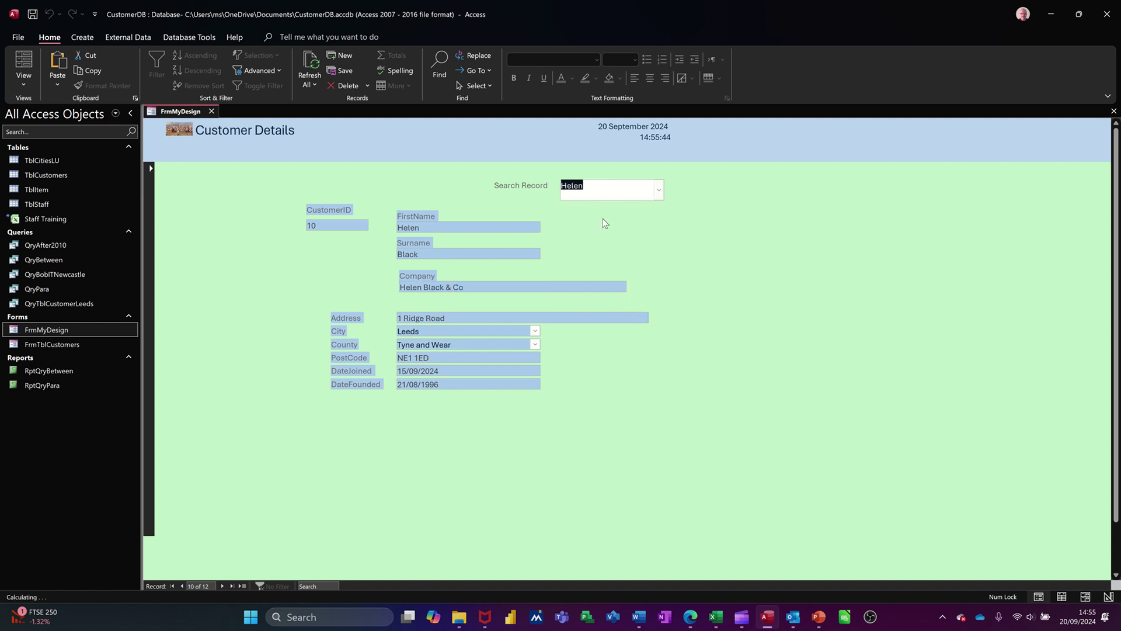